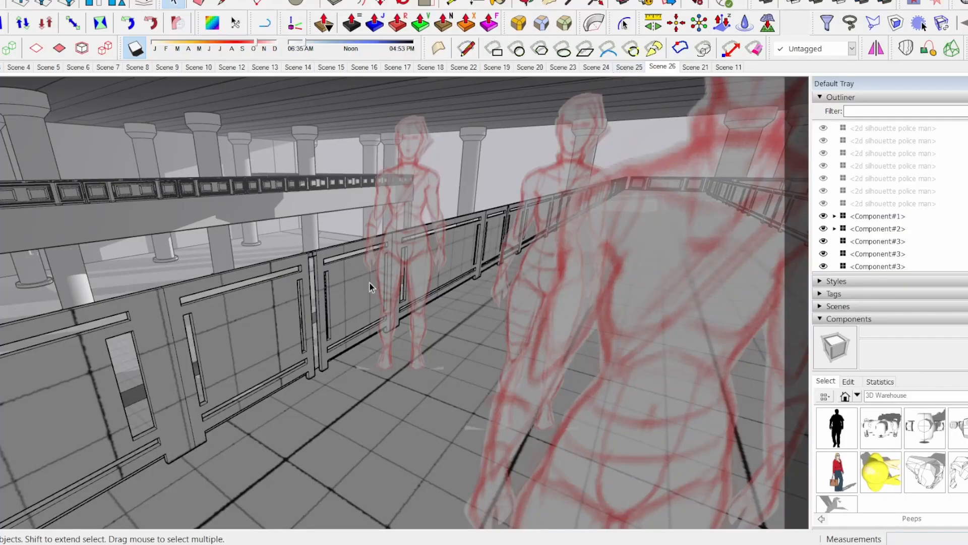
Examine the red placeholder figures on the railed walkway from above, along its length and close up.
{"action": "scroll", "coordinate": [367, 247], "scroll_direction": "down", "scroll_amount": 8}
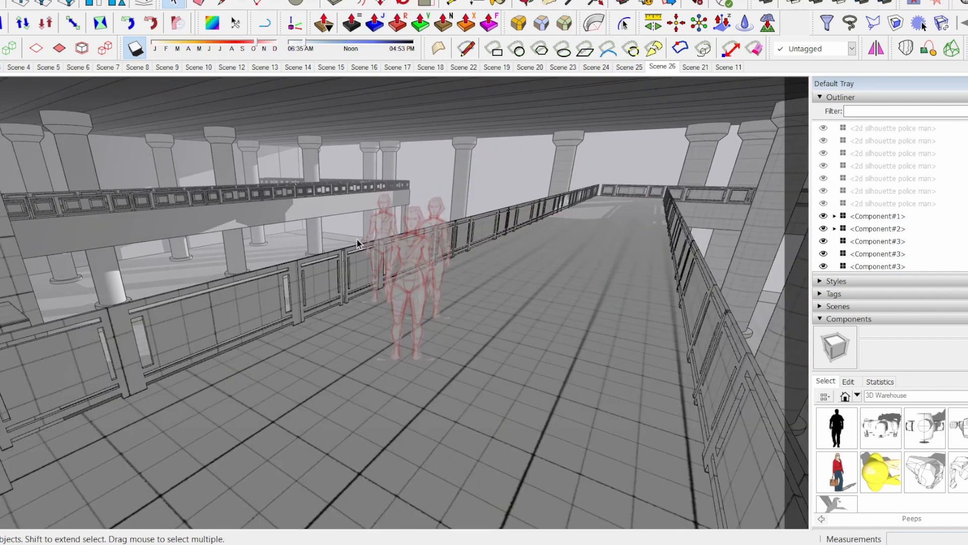
{"action": "mouse_move", "coordinate": [367, 247]}
{"action": "left_mouse_down"}
{"action": "mouse_move", "coordinate": [108, 242]}
{"action": "mouse_move", "coordinate": [5, 288]}
{"action": "mouse_move", "coordinate": [12, 279]}
{"action": "left_mouse_up"}
{"action": "mouse_move", "coordinate": [494, 283]}
{"action": "left_mouse_down"}
{"action": "mouse_move", "coordinate": [248, 284]}
{"action": "mouse_move", "coordinate": [247, 257]}
{"action": "mouse_move", "coordinate": [221, 255]}
{"action": "mouse_move", "coordinate": [182, 218]}
{"action": "mouse_move", "coordinate": [202, 211]}
{"action": "mouse_move", "coordinate": [151, 222]}
{"action": "left_mouse_up"}
{"action": "scroll", "coordinate": [340, 249], "scroll_direction": "up", "scroll_amount": 2}
{"action": "mouse_move", "coordinate": [329, 246]}
{"action": "left_mouse_down"}
{"action": "mouse_move", "coordinate": [484, 277]}
{"action": "mouse_move", "coordinate": [514, 293]}
{"action": "mouse_move", "coordinate": [331, 255]}
{"action": "mouse_move", "coordinate": [541, 287]}
{"action": "left_mouse_up"}
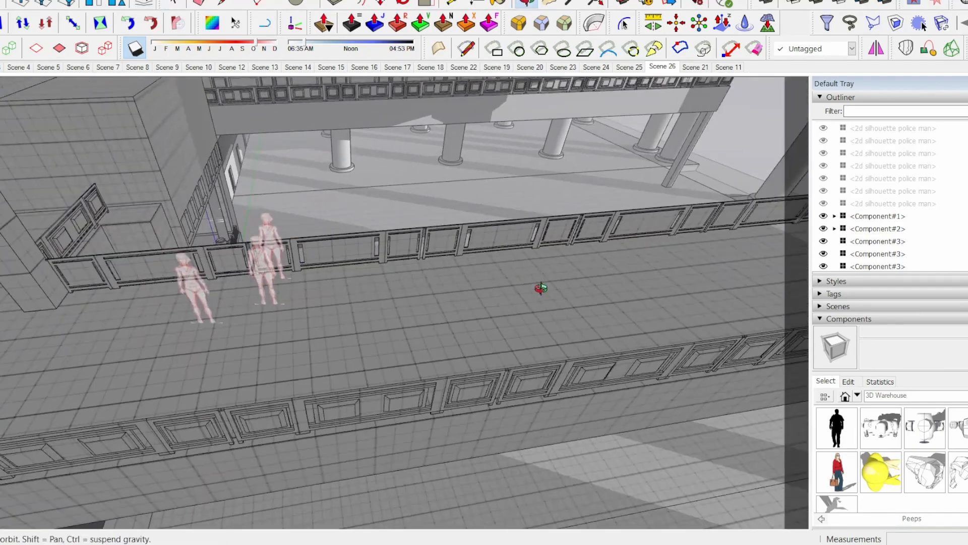
{"action": "mouse_move", "coordinate": [266, 314]}
{"action": "left_mouse_down"}
{"action": "mouse_move", "coordinate": [394, 292]}
{"action": "mouse_move", "coordinate": [284, 315]}
{"action": "mouse_move", "coordinate": [320, 337]}
{"action": "mouse_move", "coordinate": [361, 303]}
{"action": "mouse_move", "coordinate": [456, 176]}
{"action": "left_mouse_up"}
{"action": "scroll", "coordinate": [353, 301], "scroll_direction": "up", "scroll_amount": 2}
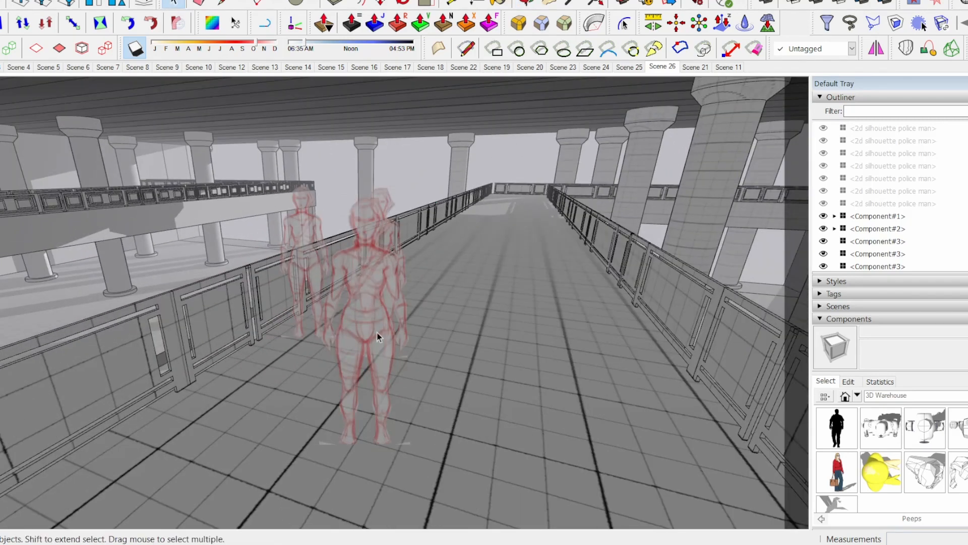
{"action": "left_click_drag", "start_coordinate": [317, 301], "coordinate": [449, 214]}
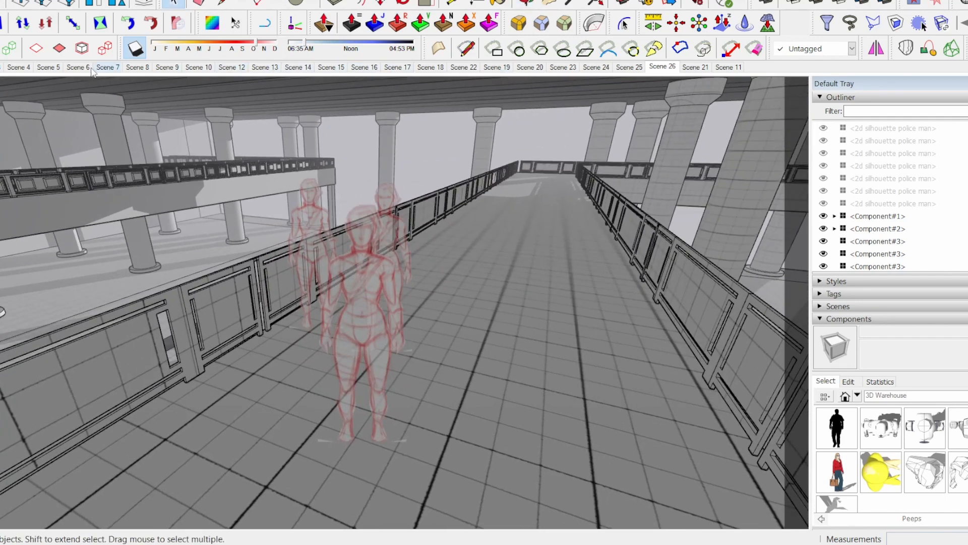
Review the saved camera views of the building, including Scene 5, Scene 9, Scene 24 and Scene 25.
{"action": "left_click", "coordinate": [38, 69]}
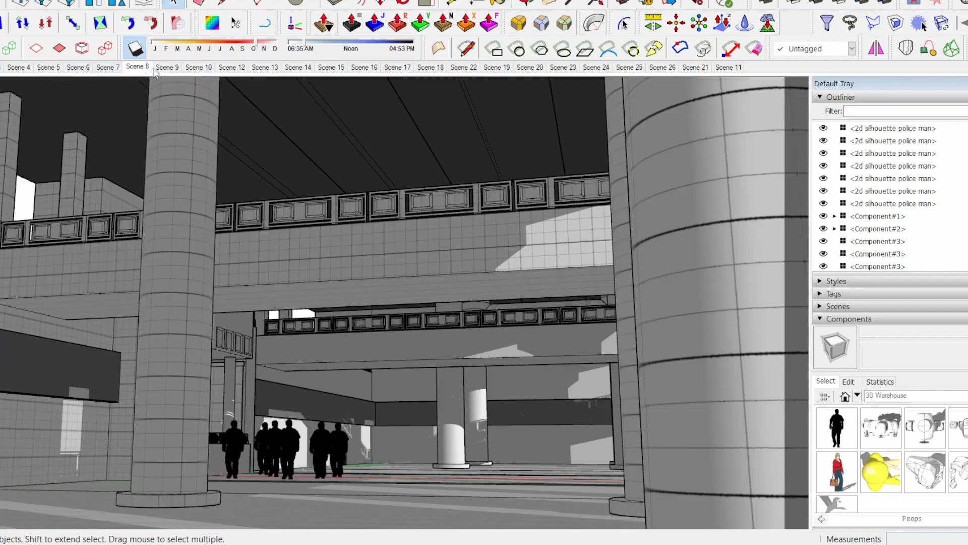
{"action": "left_click", "coordinate": [176, 69]}
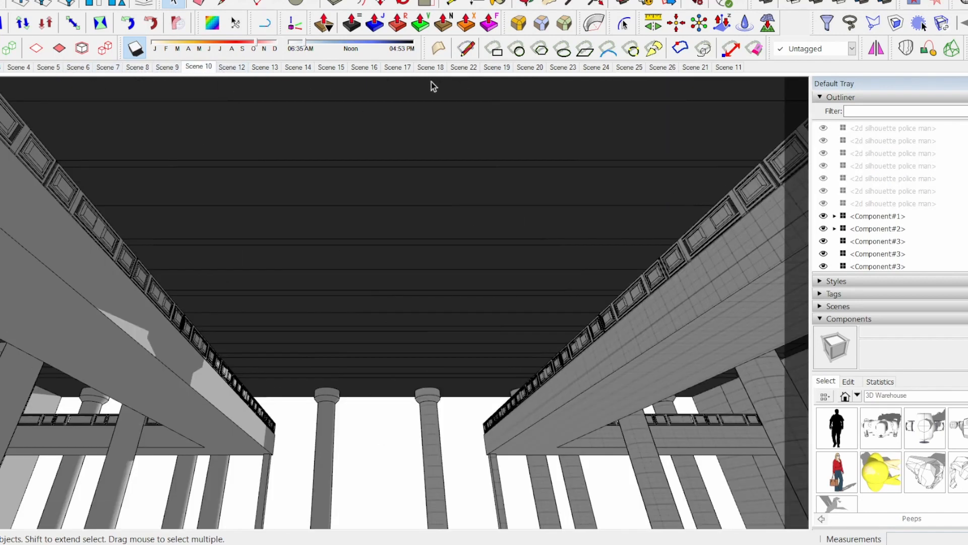
{"action": "left_click", "coordinate": [595, 69]}
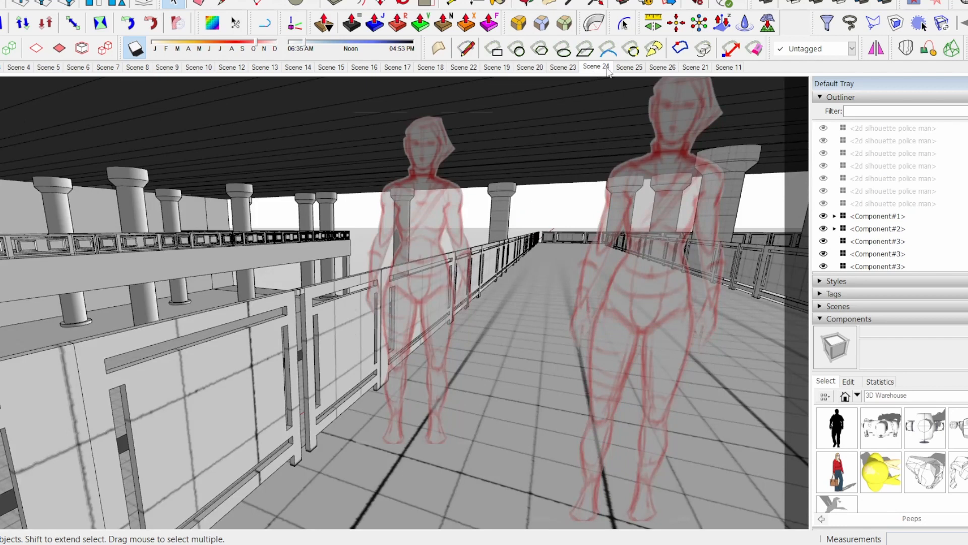
{"action": "left_click", "coordinate": [629, 68]}
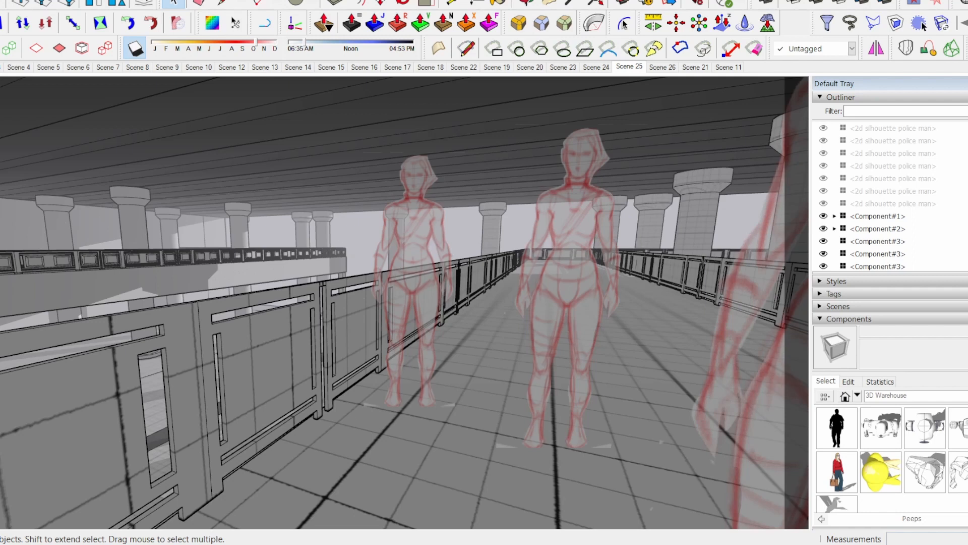
Switch to Clip Studio Paint and step back and forth through the rough red animation drawings to review the character's movement.
{"action": "mouse_move", "coordinate": [160, 544]}
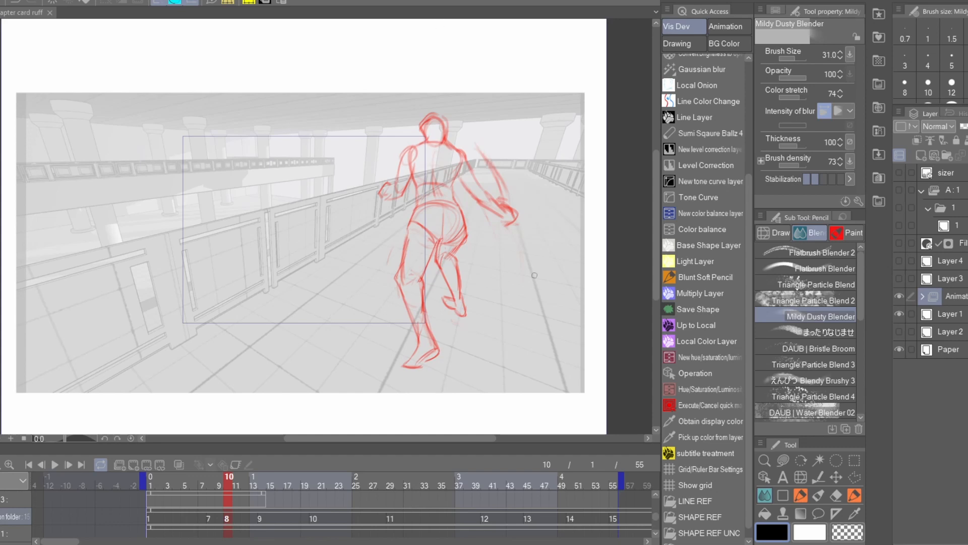
{"action": "key", "text": "Right"}
{"action": "key", "text": "Left"}
{"action": "key", "text": "Left"}
{"action": "key", "text": "Left"}
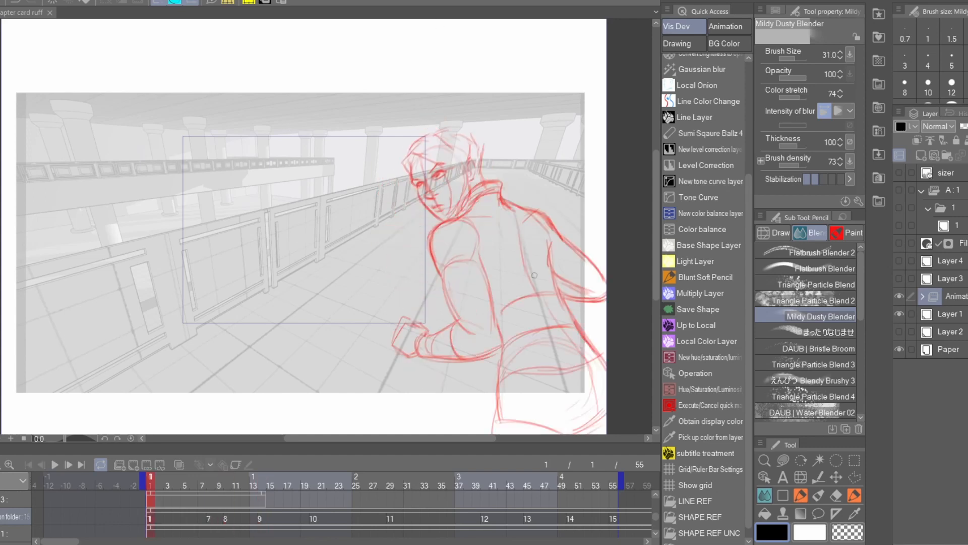
{"action": "key", "text": "Right"}
{"action": "key", "text": "Right"}
{"action": "key", "text": "Right"}
{"action": "key", "text": "Right"}
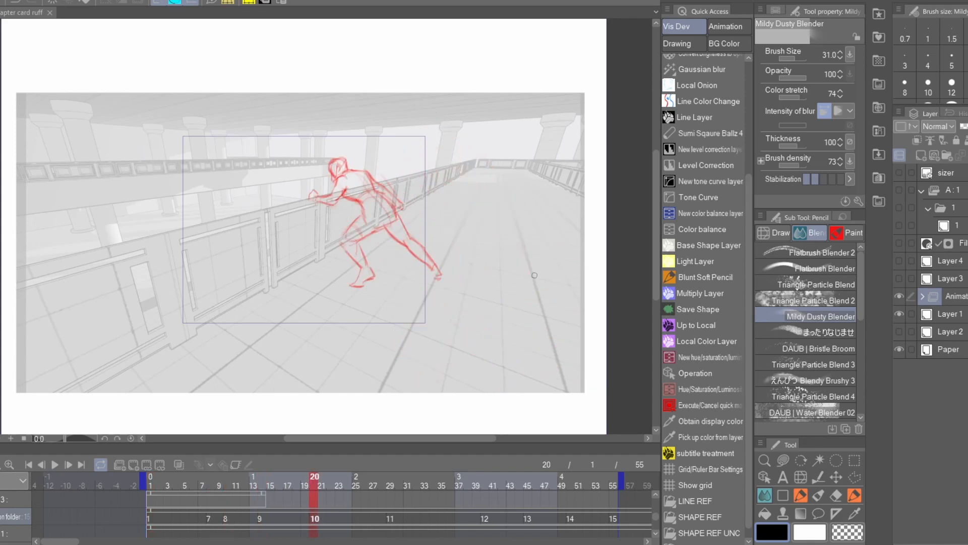
{"action": "key", "text": "Right"}
{"action": "key", "text": "Left"}
{"action": "key", "text": "Left"}
{"action": "key", "text": "Left"}
{"action": "key", "text": "Left"}
{"action": "key", "text": "Left"}
{"action": "key", "text": "Left"}
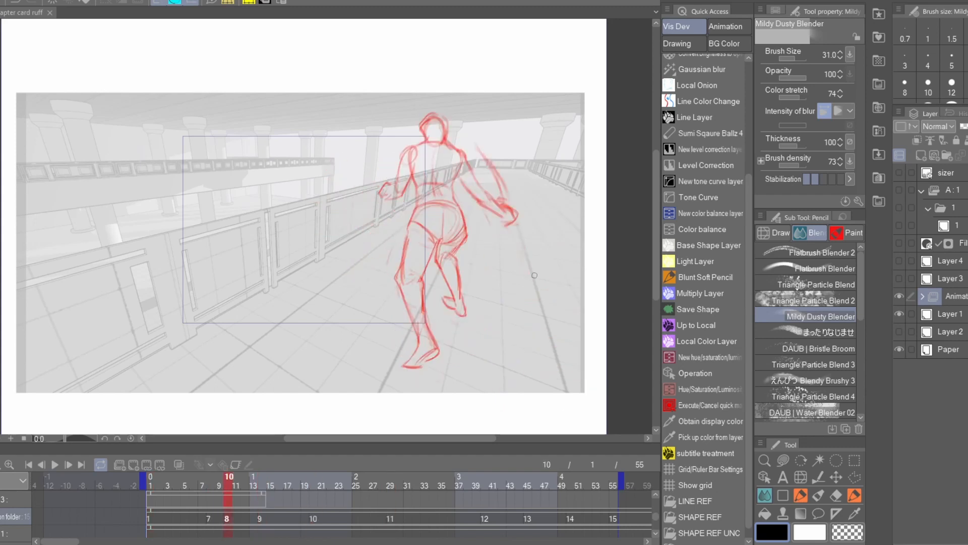
{"action": "key", "text": "Right"}
{"action": "key", "text": "Right"}
{"action": "key", "text": "Right"}
{"action": "key", "text": "Right"}
{"action": "key", "text": "Right"}
{"action": "key", "text": "Right"}
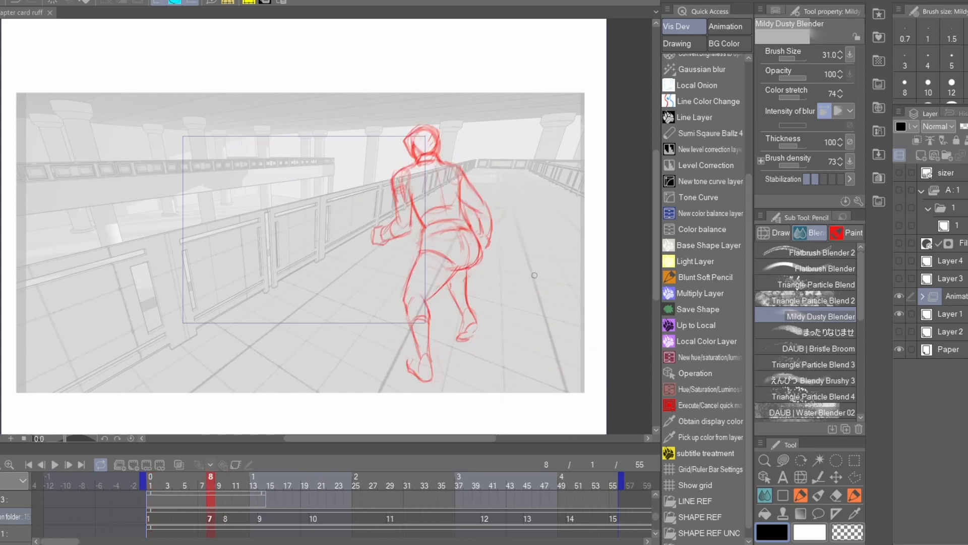
{"action": "key", "text": "Right"}
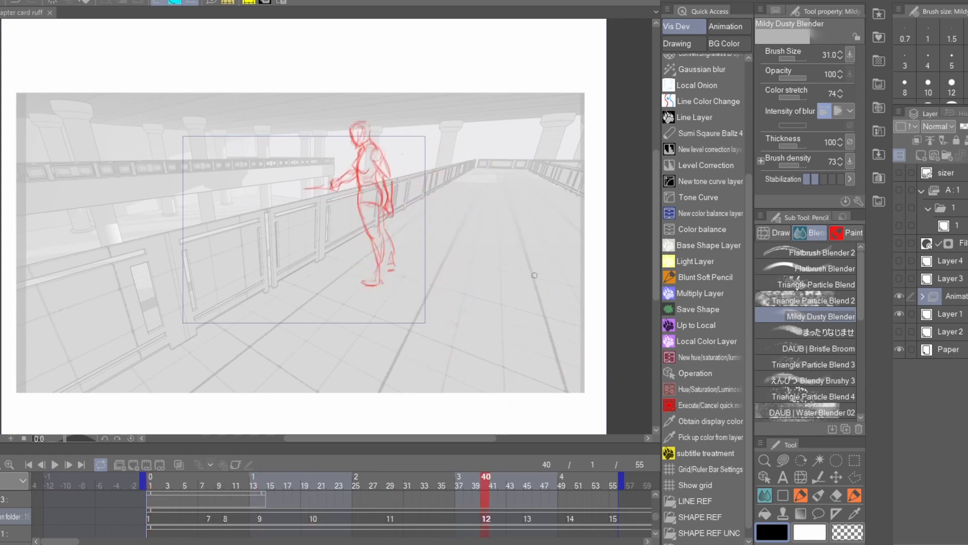
{"action": "key", "text": "Right"}
{"action": "key", "text": "Right"}
{"action": "key", "text": "Right"}
{"action": "key", "text": "Right"}
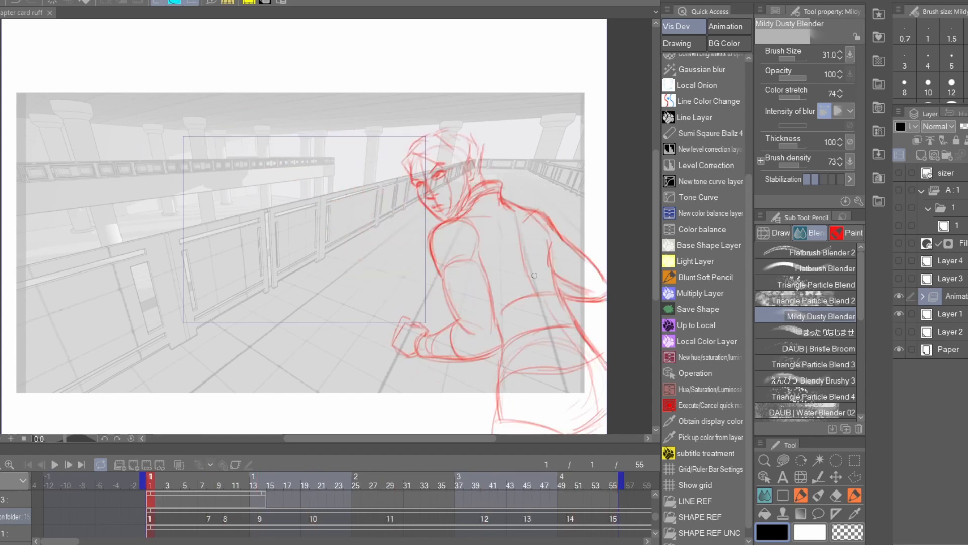
{"action": "key", "text": "Left"}
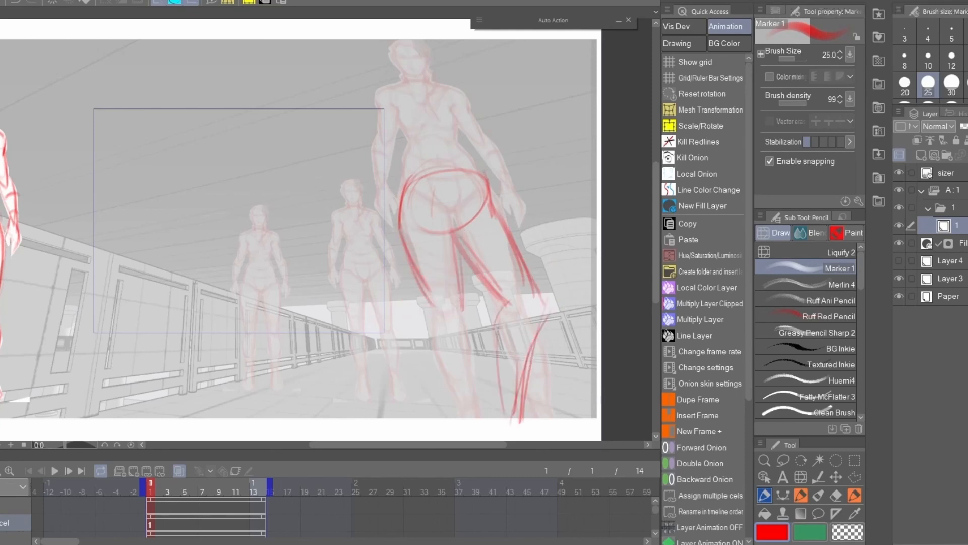
Sketch the foreground character's hips and legs with the red Marker 1 brush over the nearest placeholder figure.
{"action": "left_click_drag", "start_coordinate": [432, 306], "coordinate": [421, 429]}
{"action": "left_click_drag", "start_coordinate": [461, 318], "coordinate": [440, 393]}
{"action": "left_click_drag", "start_coordinate": [461, 226], "coordinate": [465, 291]}
{"action": "left_click_drag", "start_coordinate": [420, 210], "coordinate": [472, 235]}
{"action": "left_click_drag", "start_coordinate": [509, 186], "coordinate": [443, 177]}
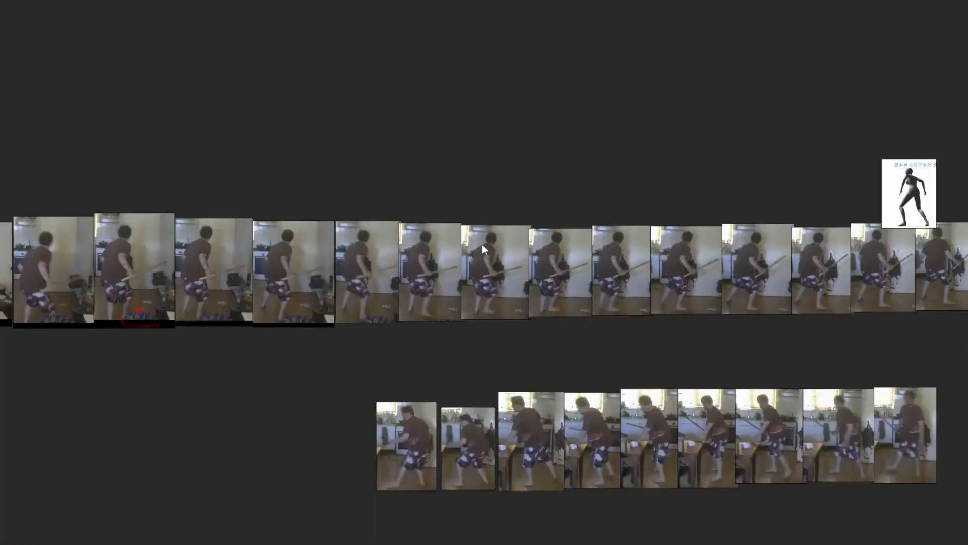
Switch to the reference board and examine the first photos of the stick-holding walk sequence, including the marked foot crossing.
{"action": "left_click_drag", "start_coordinate": [216, 210], "coordinate": [613, 163]}
{"action": "scroll", "coordinate": [253, 241], "scroll_direction": "up", "scroll_amount": 3}
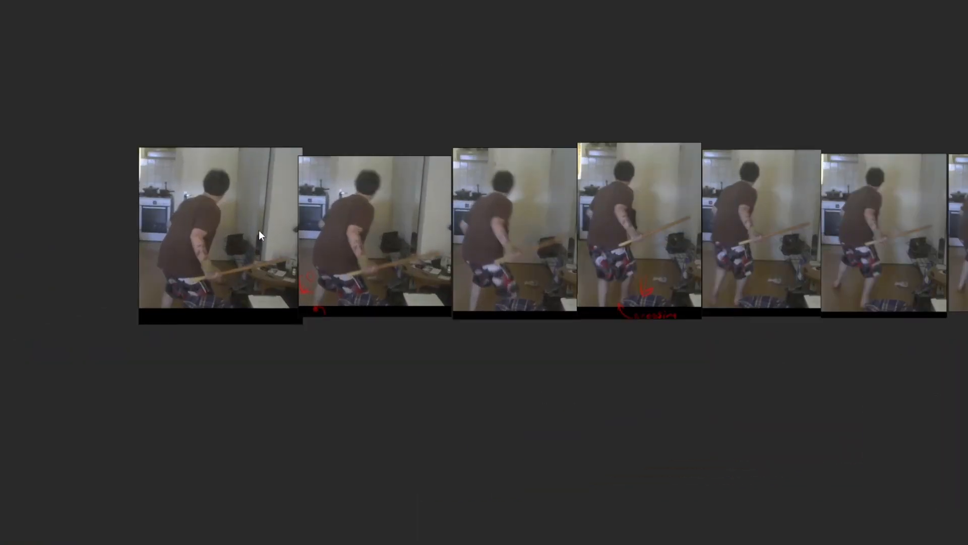
{"action": "left_click_drag", "start_coordinate": [259, 230], "coordinate": [189, 249]}
{"action": "left_click_drag", "start_coordinate": [440, 235], "coordinate": [517, 261]}
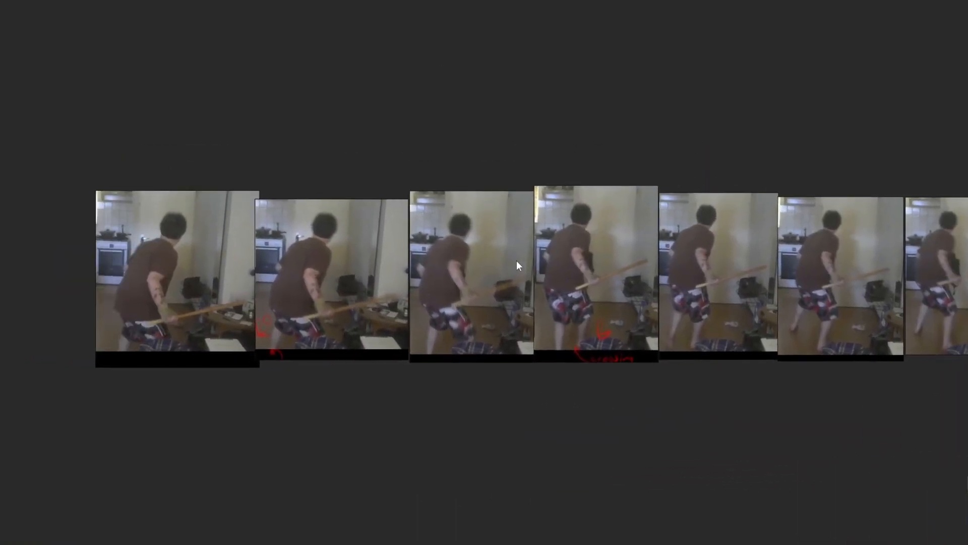
{"action": "scroll", "coordinate": [267, 304], "scroll_direction": "up", "scroll_amount": 3}
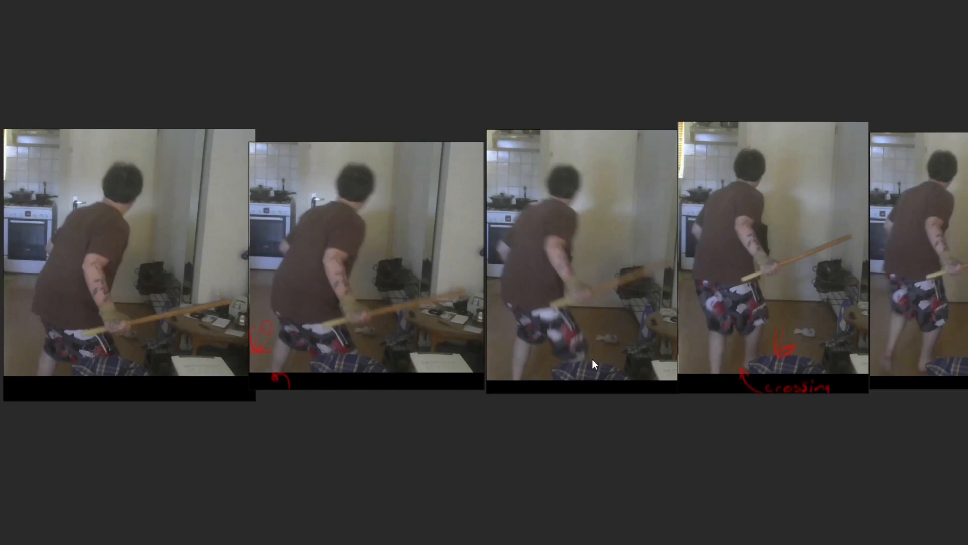
{"action": "left_click_drag", "start_coordinate": [592, 359], "coordinate": [547, 367]}
{"action": "left_click_drag", "start_coordinate": [529, 321], "coordinate": [433, 318]}
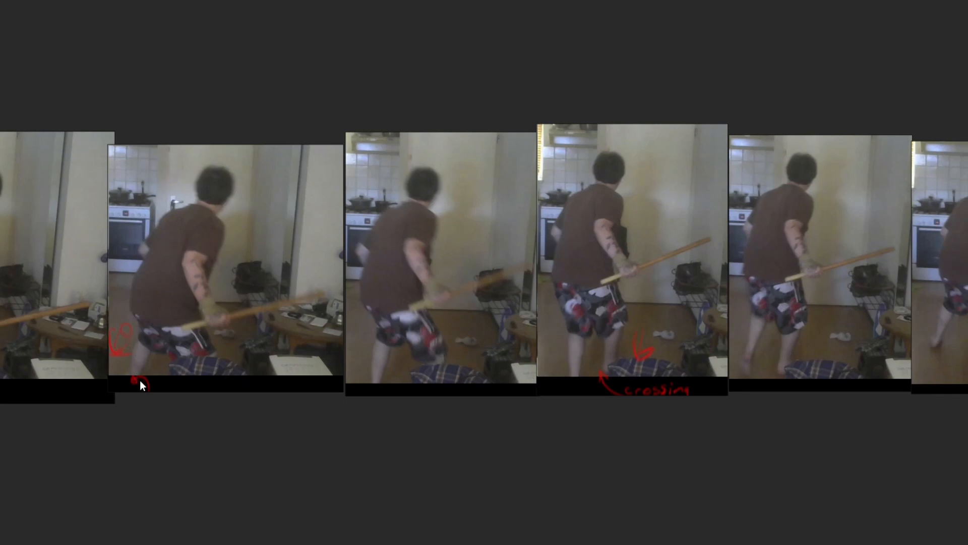
{"action": "left_click_drag", "start_coordinate": [648, 339], "coordinate": [647, 340]}
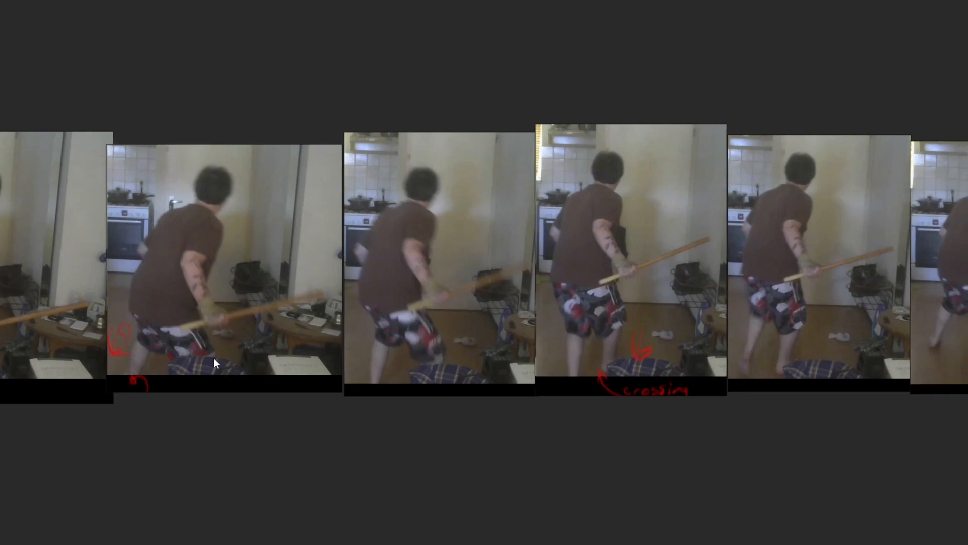
{"action": "left_click_drag", "start_coordinate": [398, 371], "coordinate": [298, 390]}
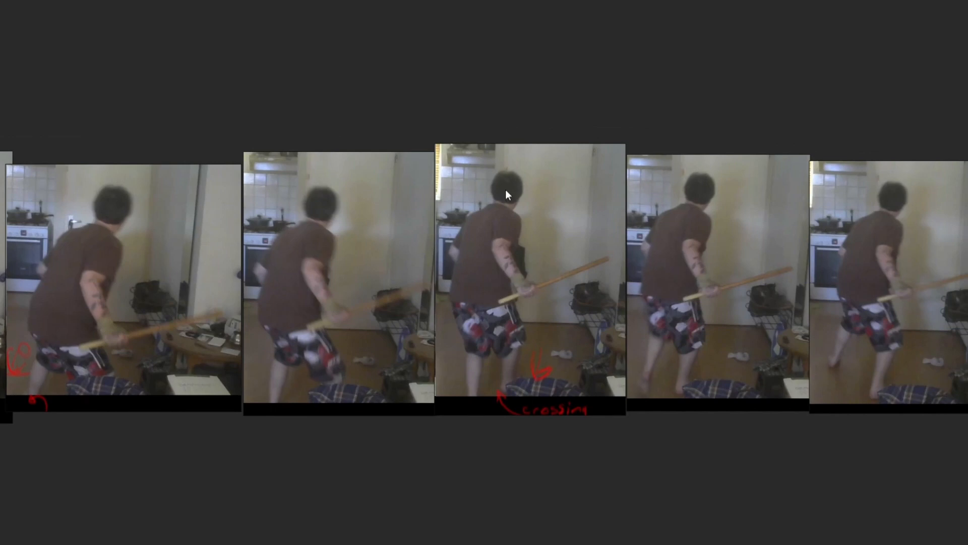